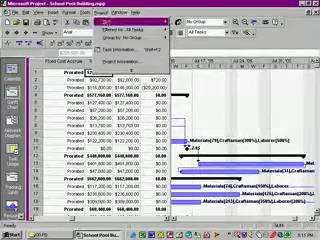
Check the School Pool Building project information, then switch to the Gantt Chart view.
left_click(130, 60)
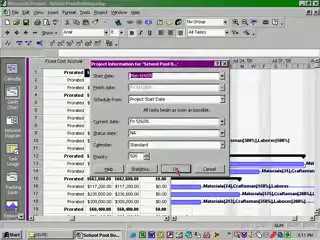
left_click(177, 169)
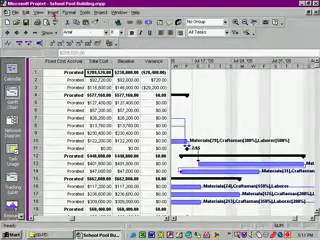
left_click(37, 12)
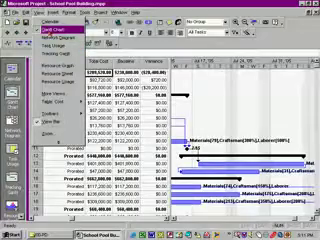
left_click(48, 28)
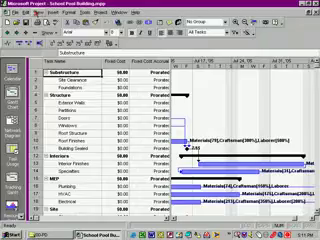
left_click(37, 12)
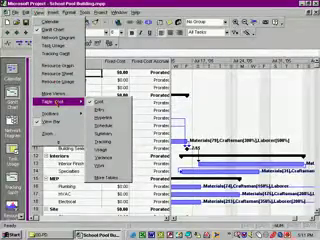
mouse_move(55, 101)
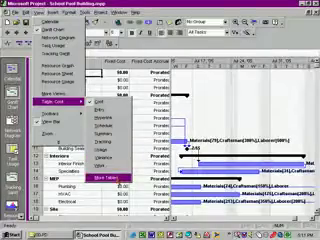
Apply the Earned Value table from More Tables to the Gantt sheet.
left_click(106, 177)
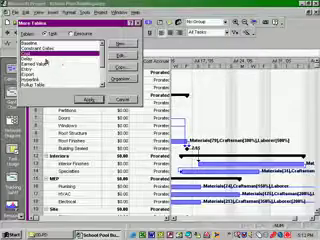
left_click(46, 63)
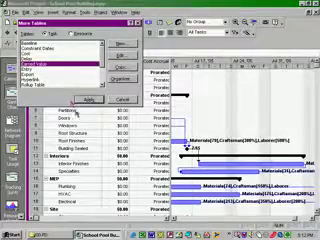
left_click(89, 100)
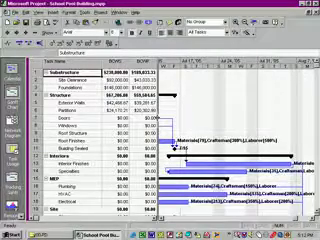
Widen the sheet to show BCWS through VAC, then bring Task Name back into view.
left_click_drag(182, 118, 316, 118)
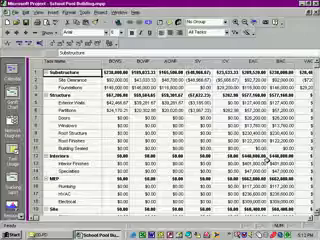
left_click(312, 224)
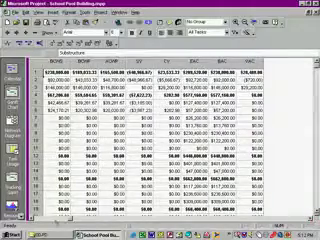
key("Home")
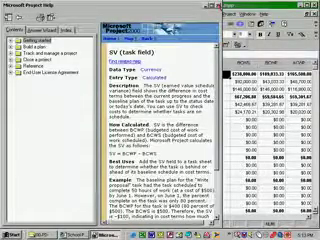
left_click(217, 6)
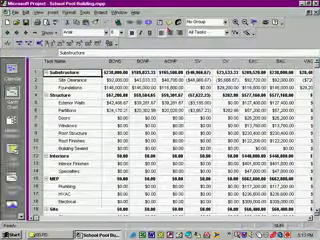